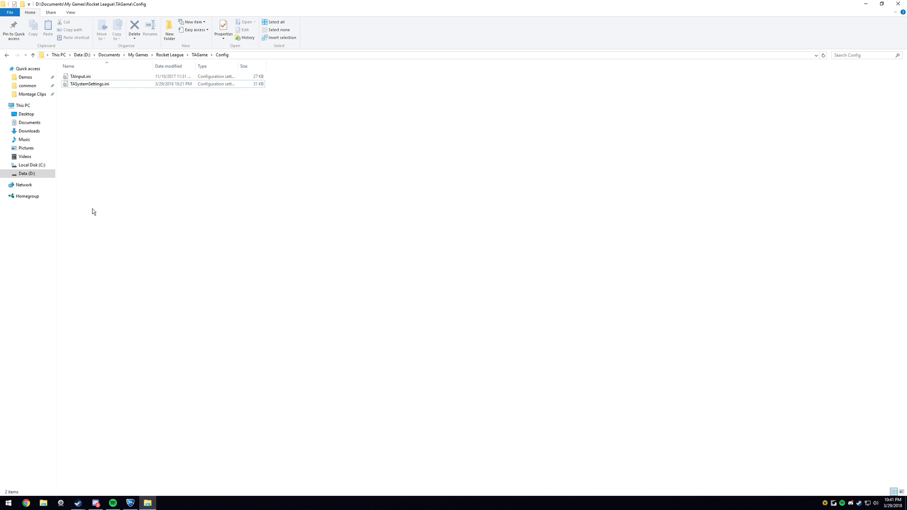
Step: Go to the Config folder of Rocket League at Documents\My Games\Rocket League\TAGame
click(32, 125)
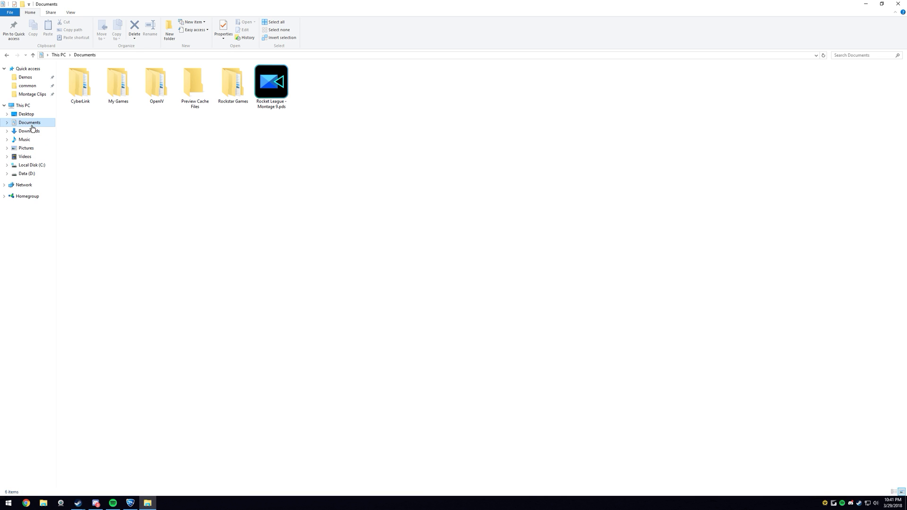
double_click(120, 95)
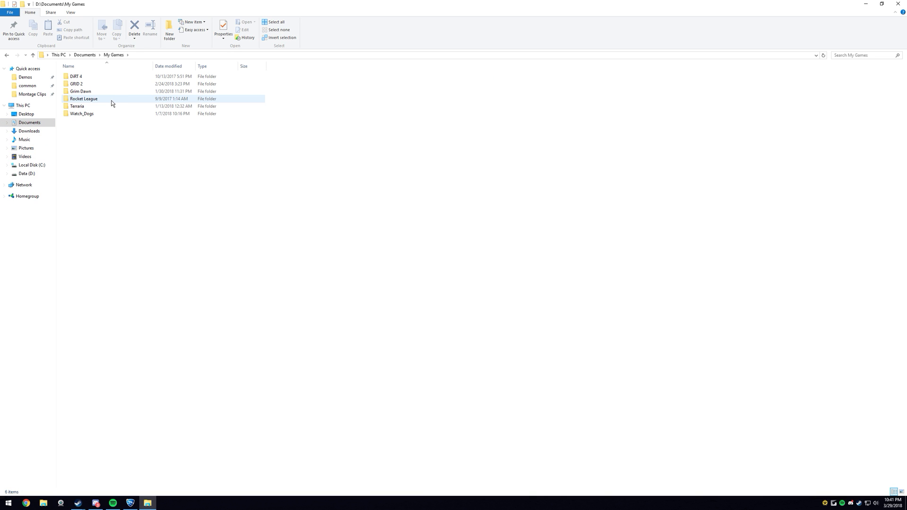
double_click(112, 100)
click(103, 86)
double_click(103, 86)
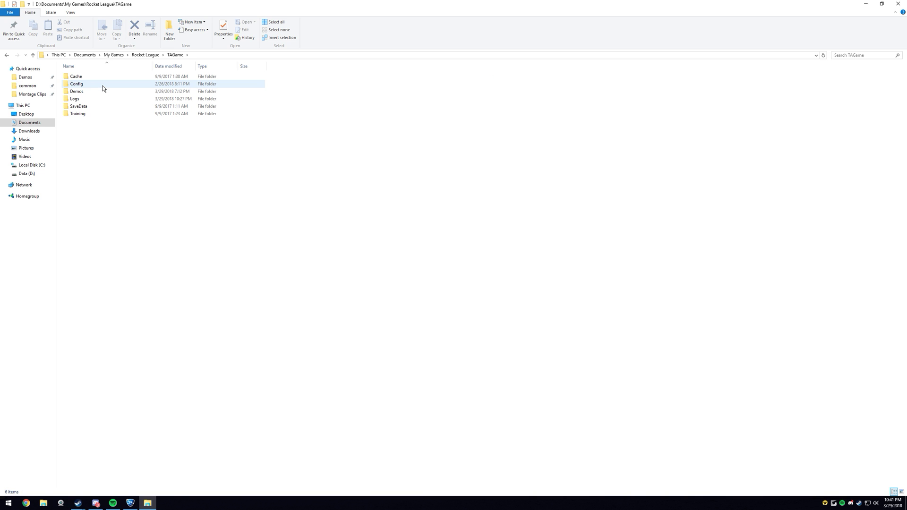
double_click(103, 86)
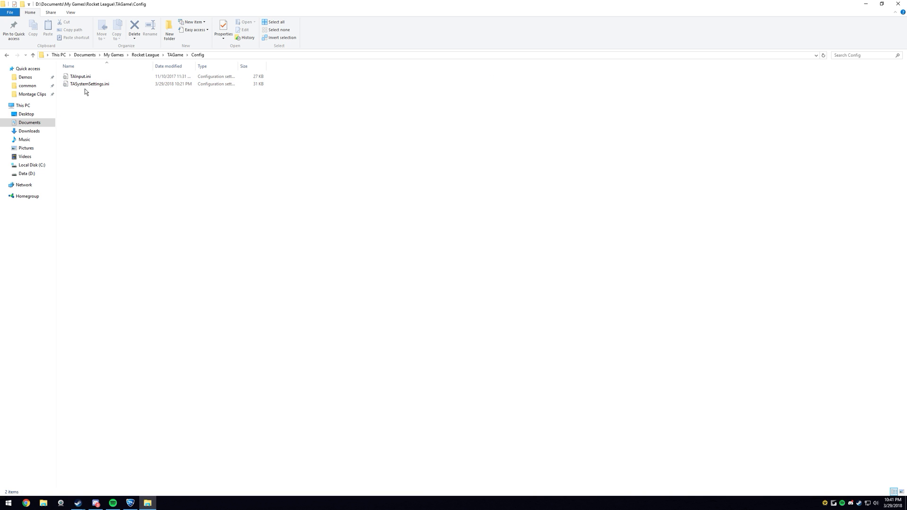
Step: Check the Read-only attribute in the properties of TASystemSettings.ini
click(110, 86)
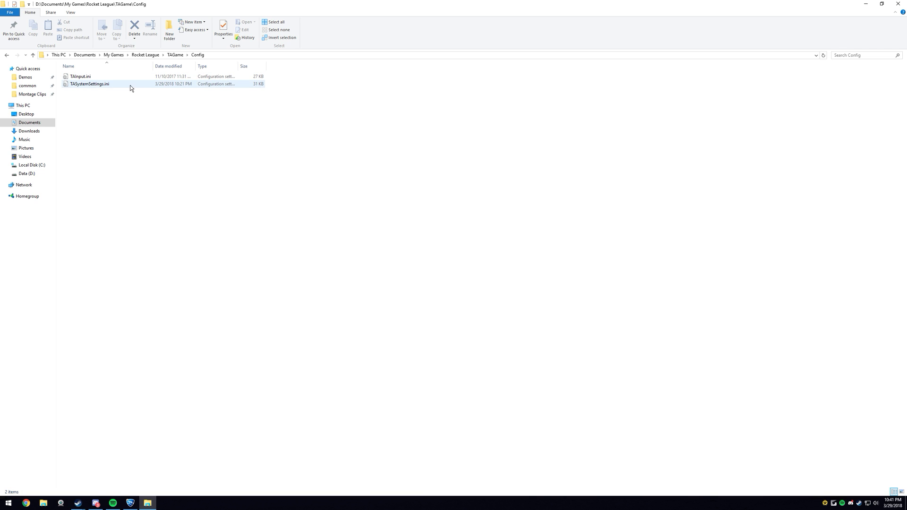
right_click(97, 87)
click(122, 194)
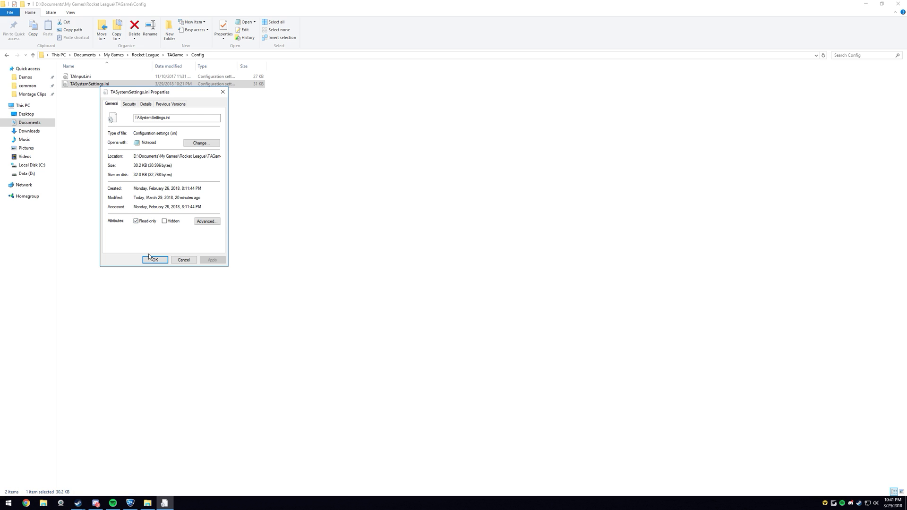
click(150, 259)
Step: Switch to Rocket League and review the window and basic video settings, including window mode, anti-alias and render quality choices
click(131, 504)
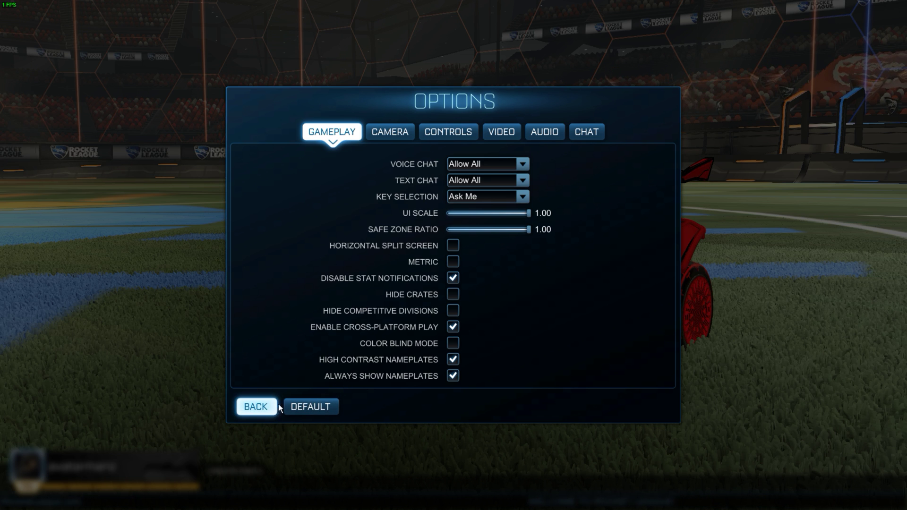
click(505, 134)
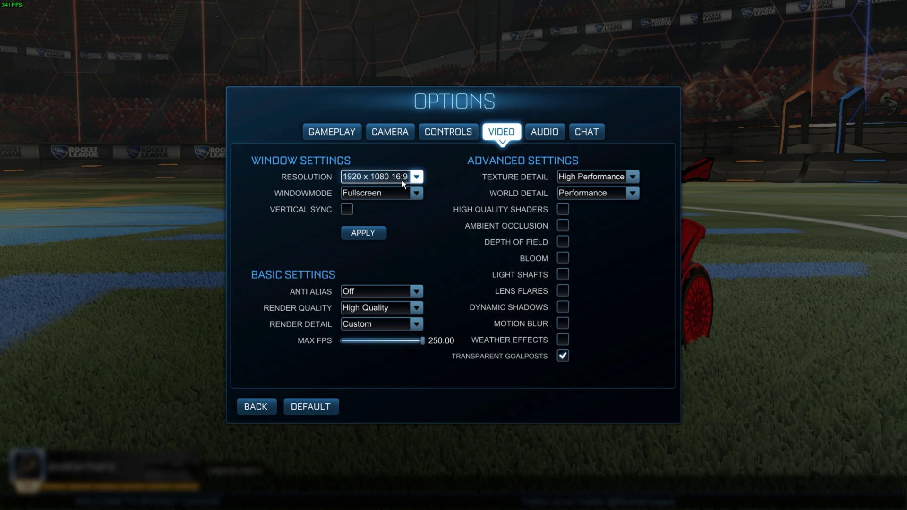
click(381, 194)
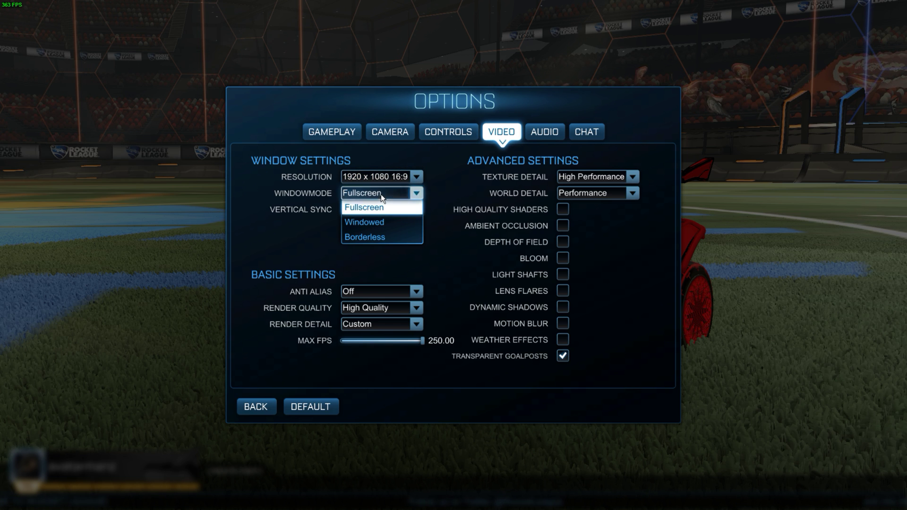
click(381, 194)
click(373, 291)
click(374, 305)
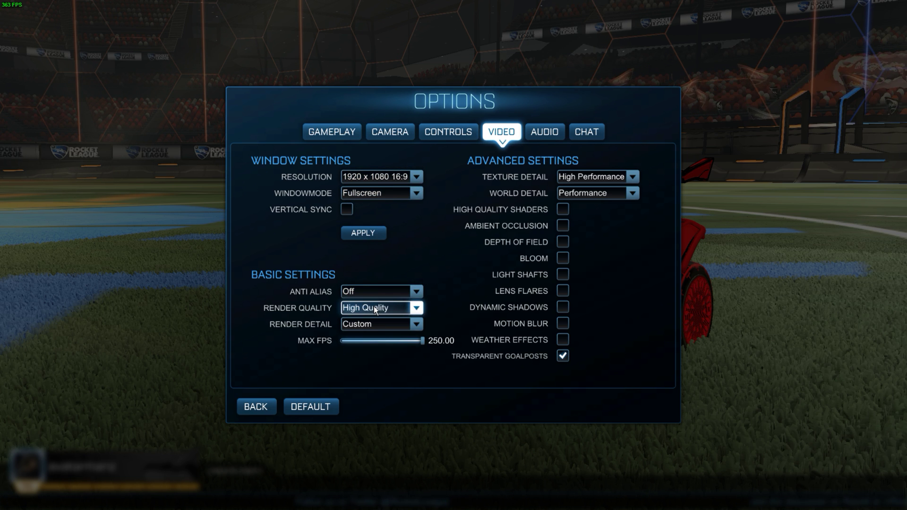
click(374, 310)
click(487, 389)
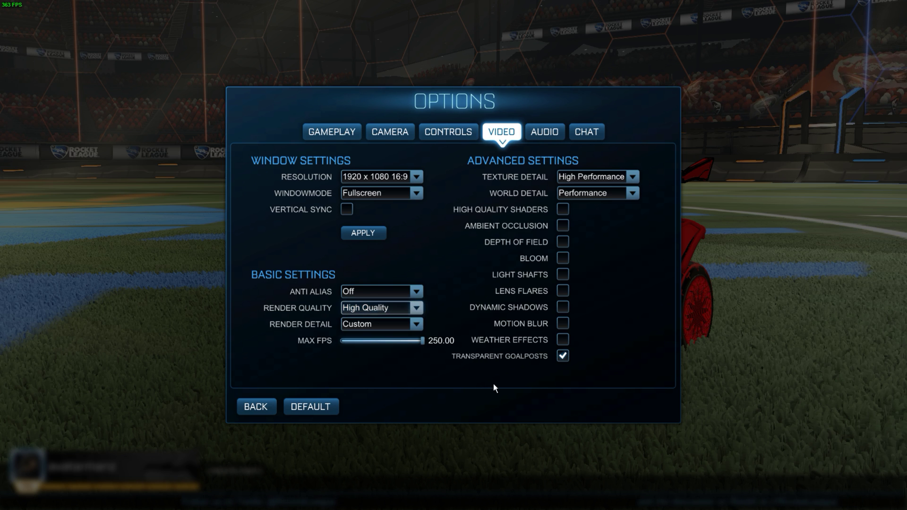
Step: Review the world detail and texture detail choices in the advanced video settings, and return to the main menu
click(587, 194)
click(590, 179)
click(591, 179)
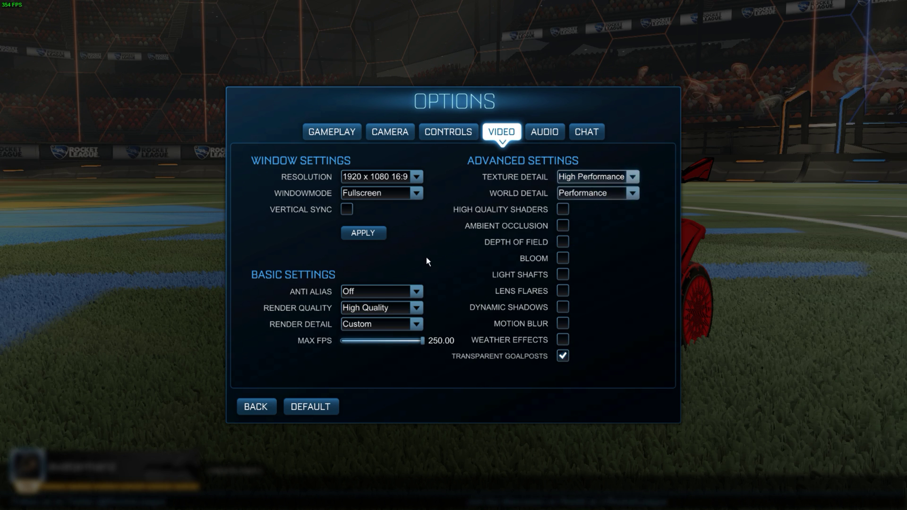
click(259, 402)
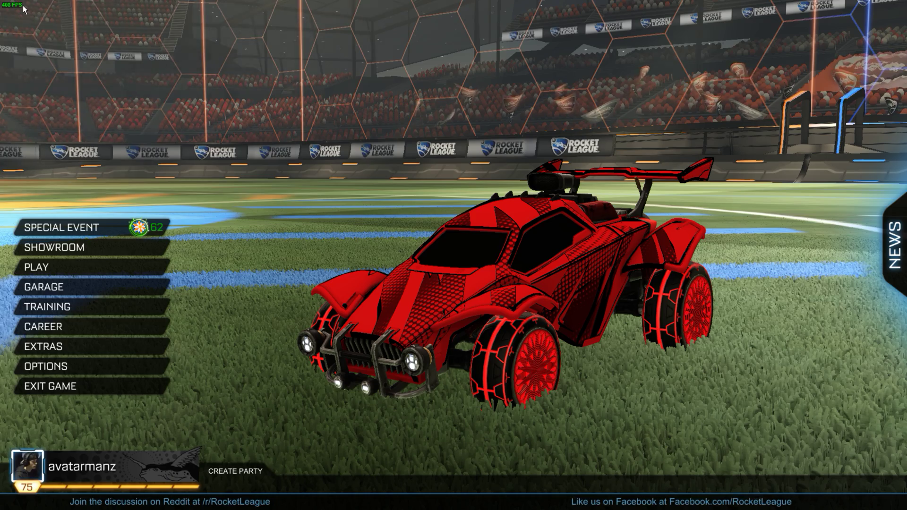
Step: Start a Free Play training session
click(148, 308)
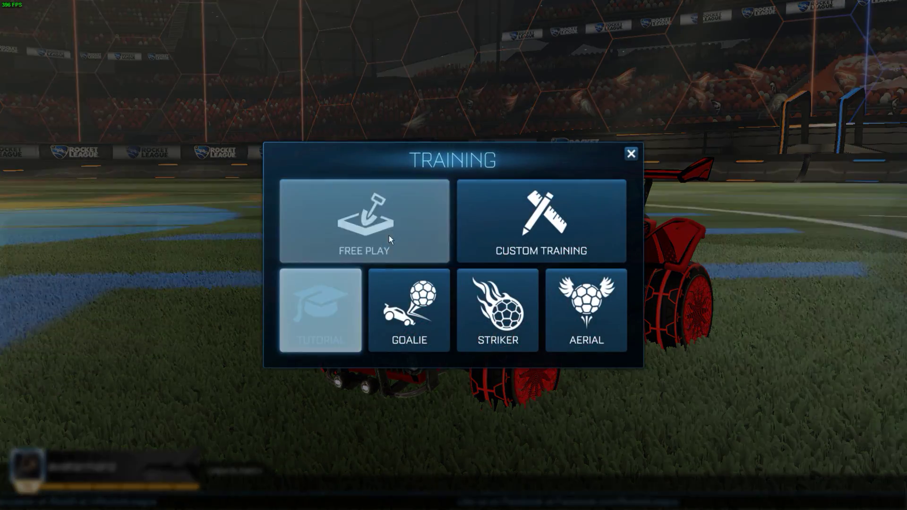
click(389, 236)
click(443, 330)
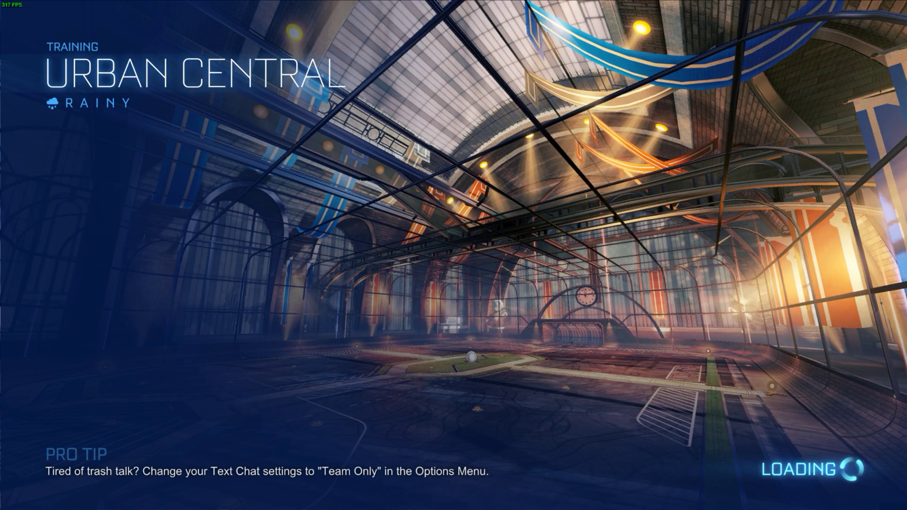
Step: Drive and jump with the car around the ball in Free Play to test how the game runs with these settings
key(w)
key(w)
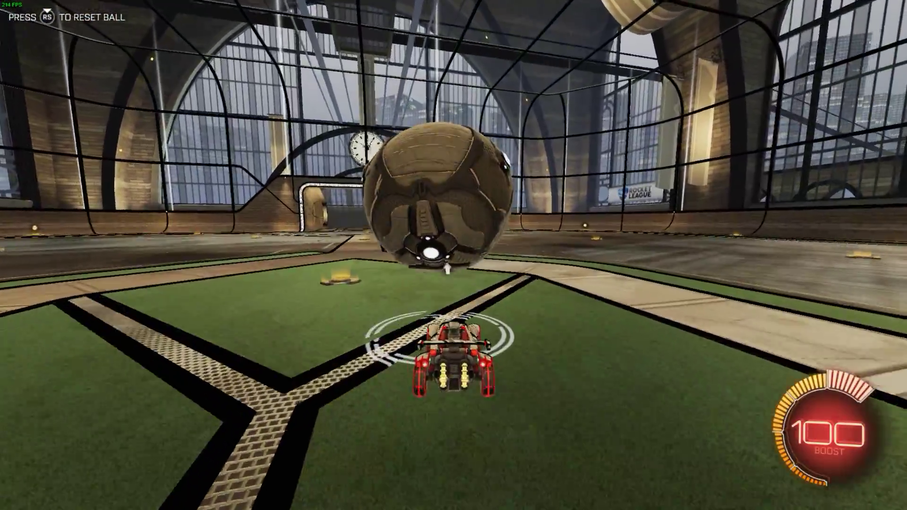
key(w)
key(w)
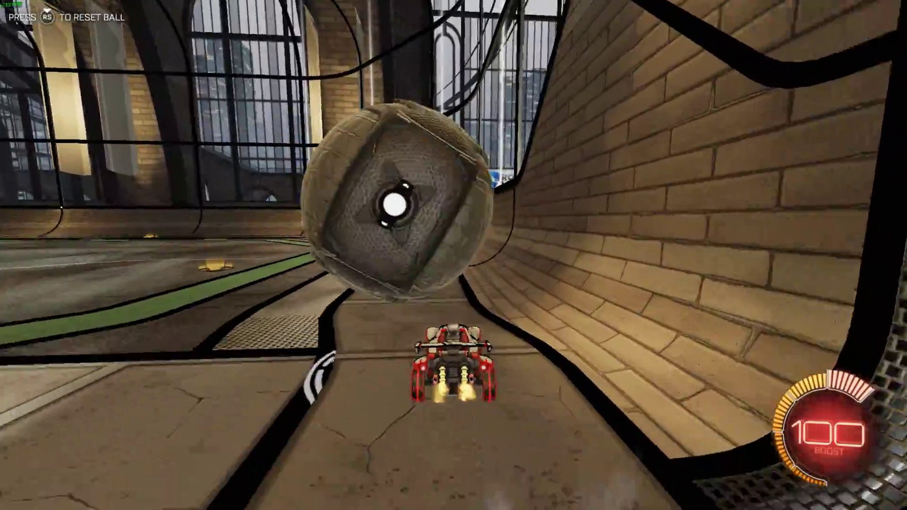
key(w)
key(space)
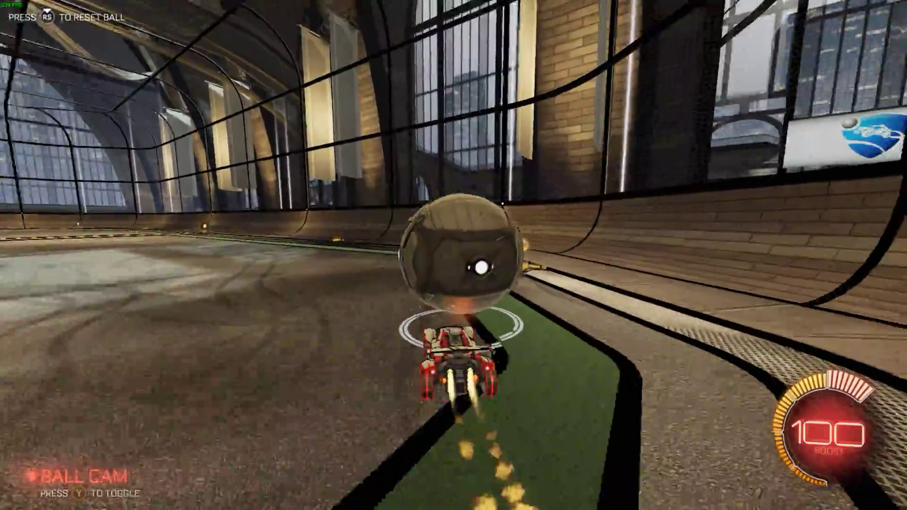
key(w)
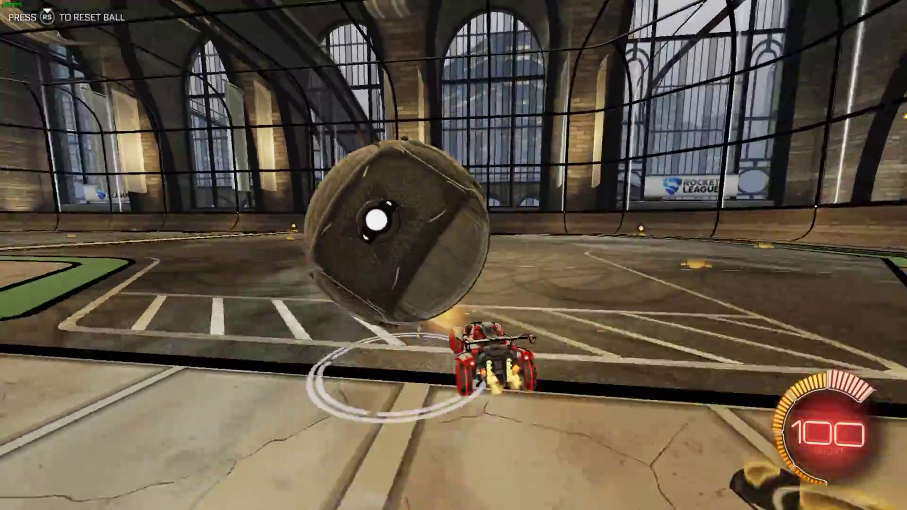
key(space)
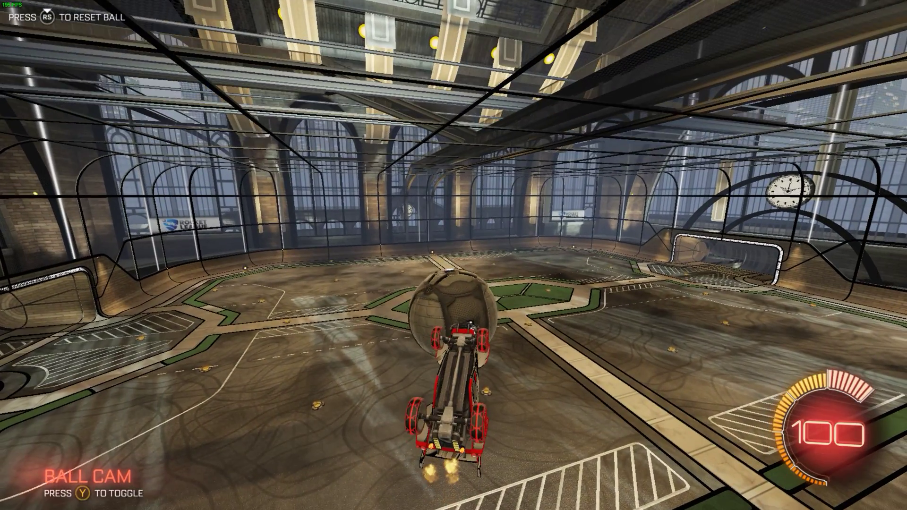
Step: Leave the game for Steam and open the launch options of Rocket League from its properties
key(Escape)
key(alt+Tab)
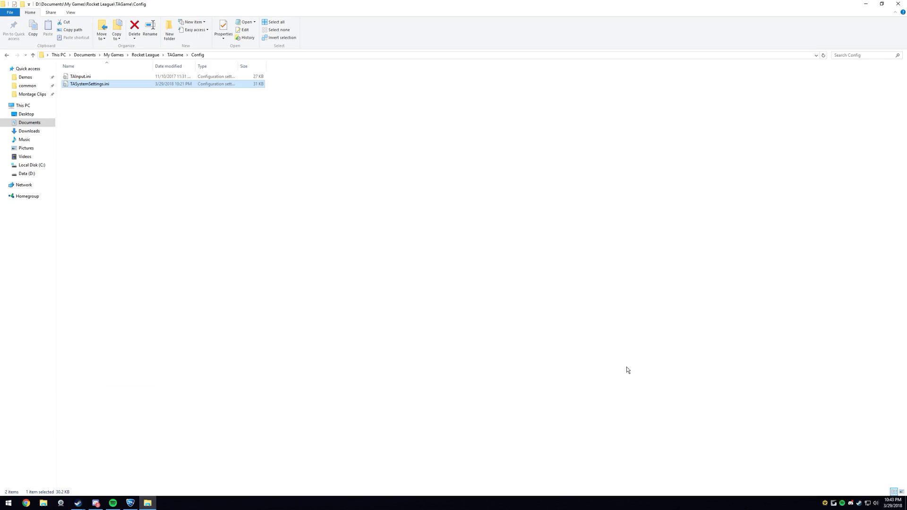
double_click(860, 503)
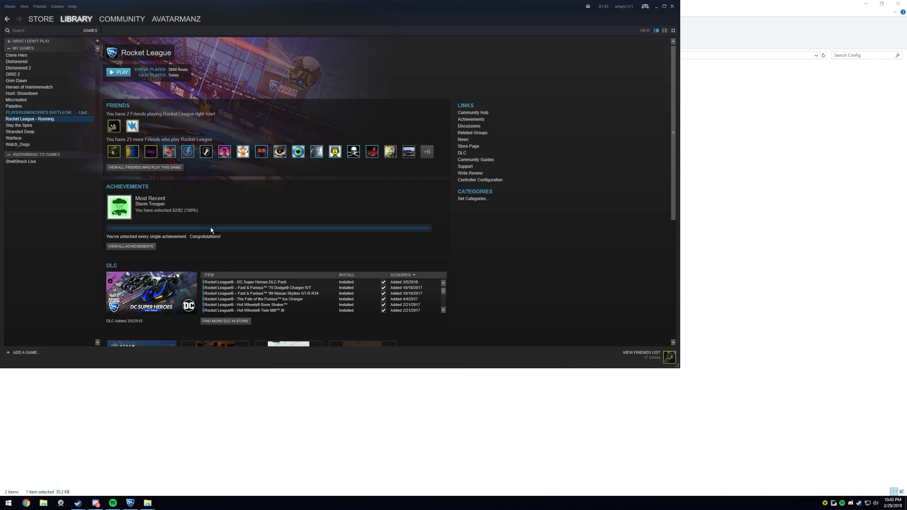
right_click(55, 119)
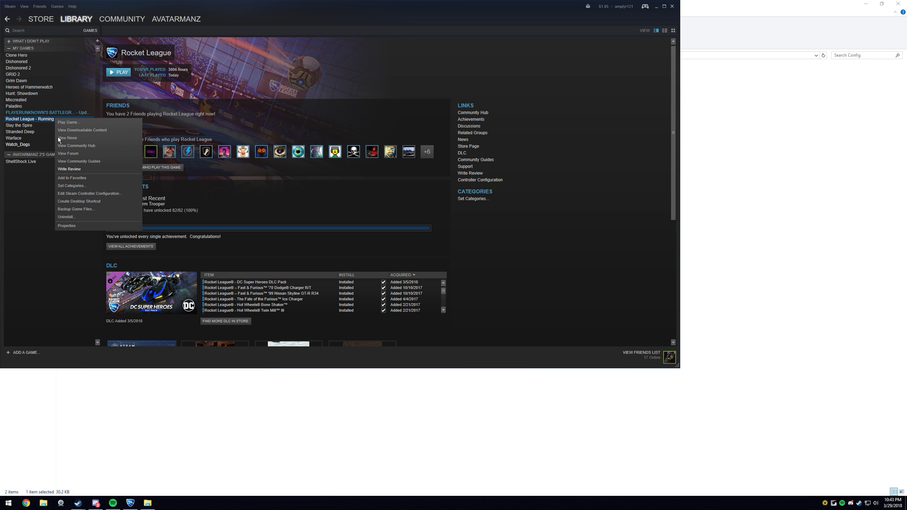
click(69, 225)
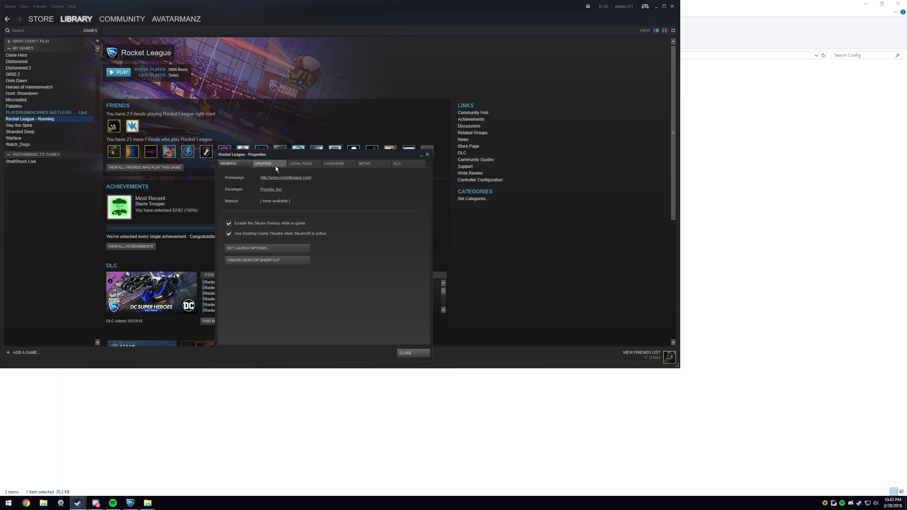
click(265, 248)
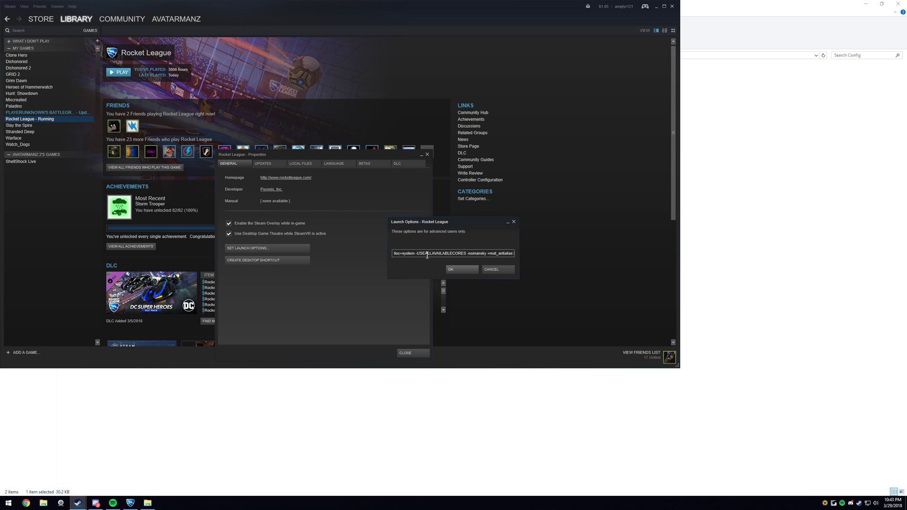
Step: Read through the full launch options line for Rocket League, then close the launch options and game properties without changes
drag(395, 253, 502, 251)
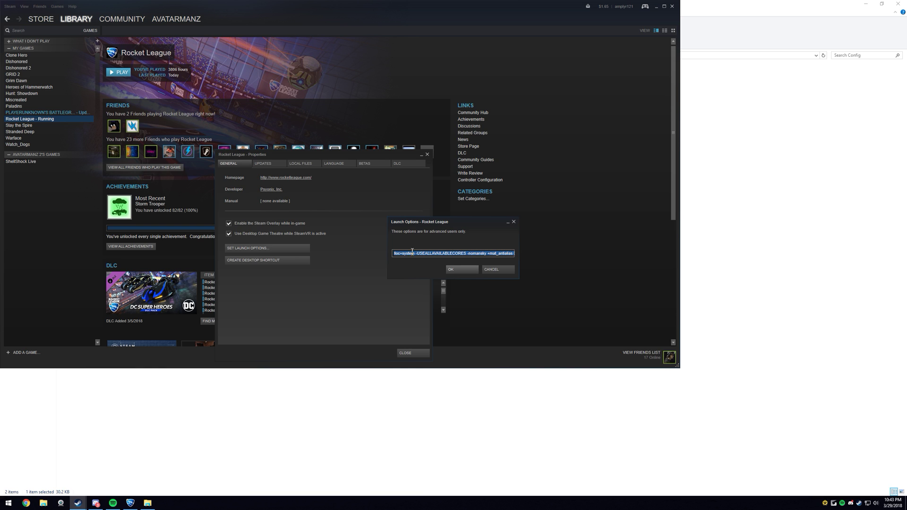
click(396, 255)
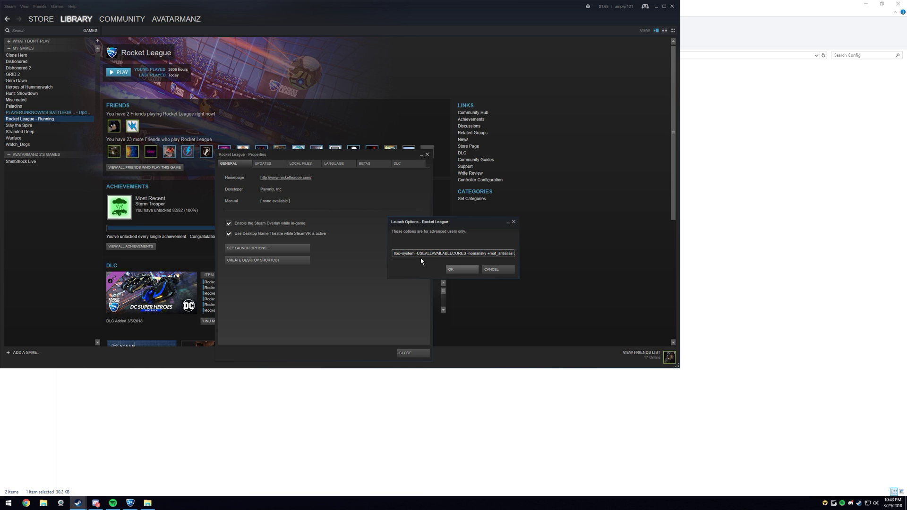
drag(420, 255, 473, 256)
drag(503, 254, 378, 256)
drag(492, 254, 542, 255)
click(493, 269)
click(405, 353)
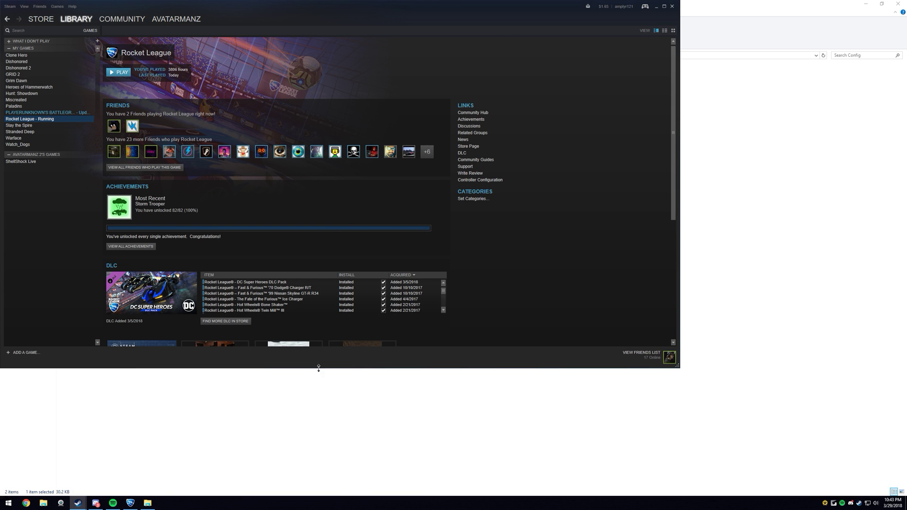
Step: Switch back to the Config folder in File Explorer and view the properties of TASystemSettings.ini
click(153, 494)
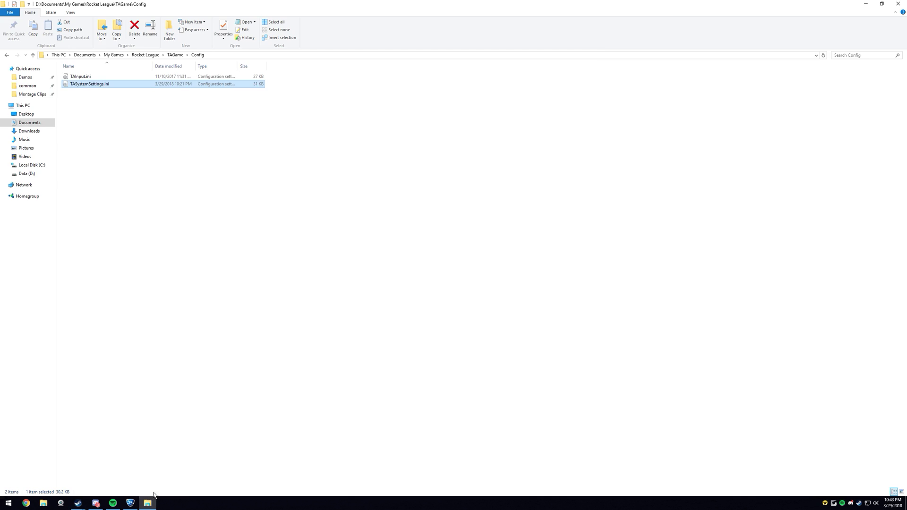
right_click(119, 84)
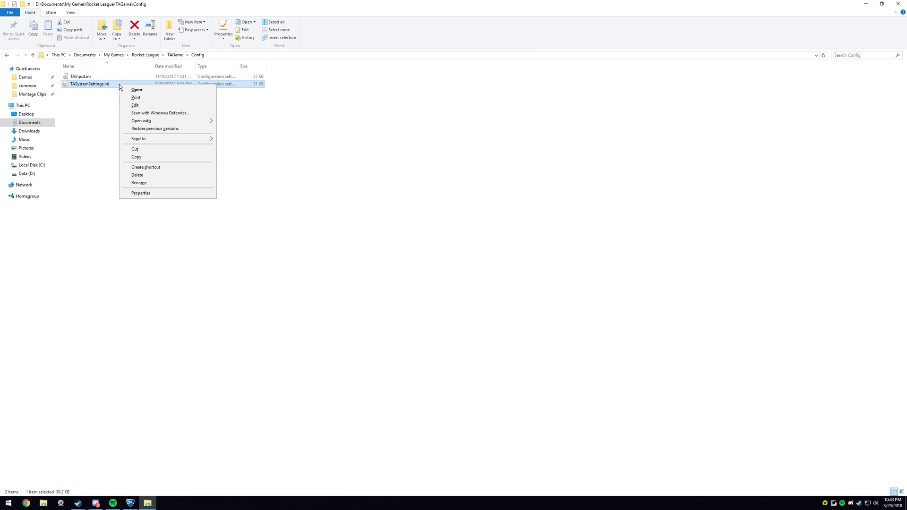
click(151, 193)
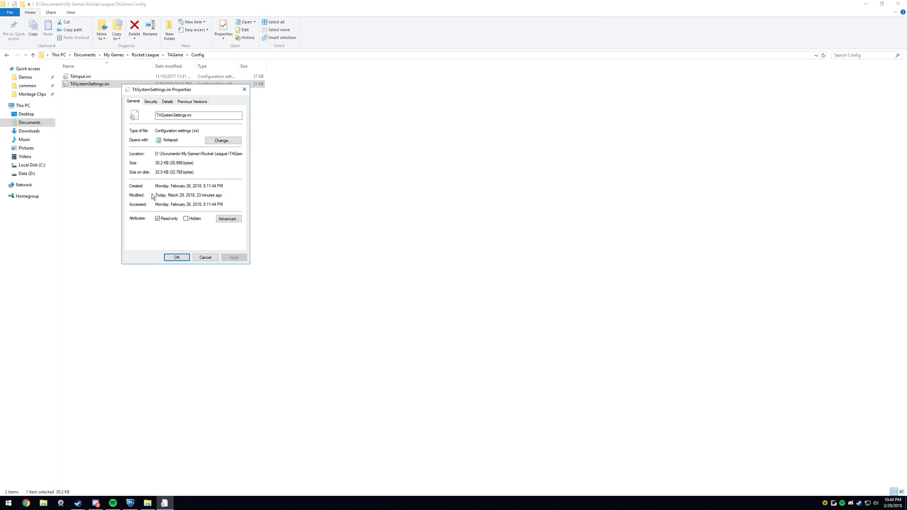
click(205, 257)
Step: Open TASystemSettings.ini in a maximized Notepad window, examine the DynamicShadows value, and close the file
right_click(131, 88)
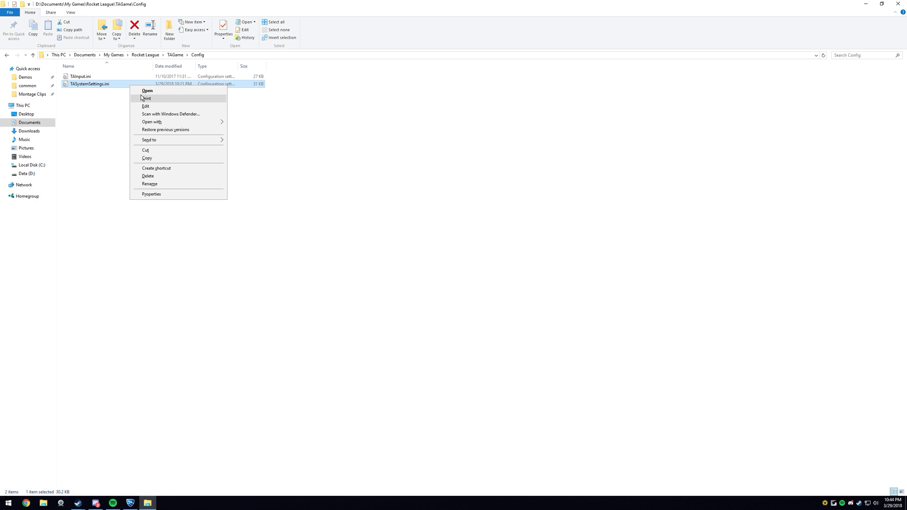
click(145, 97)
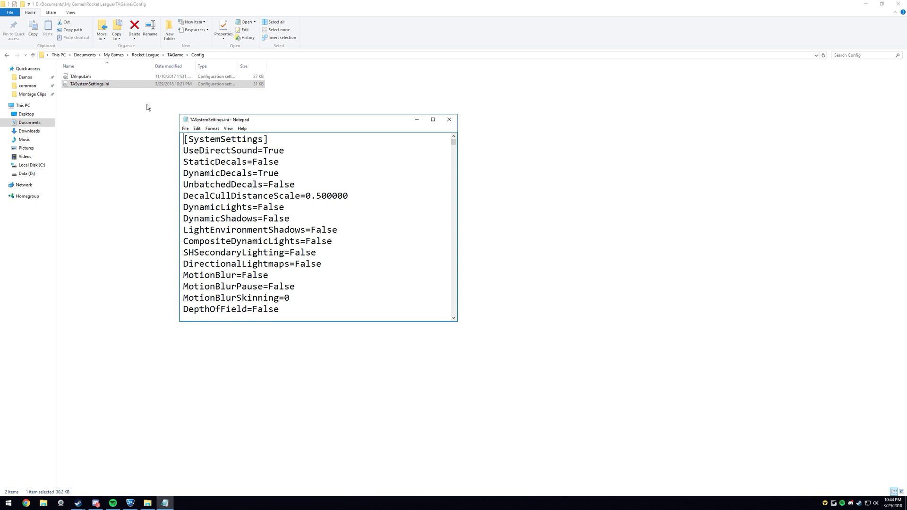
double_click(256, 121)
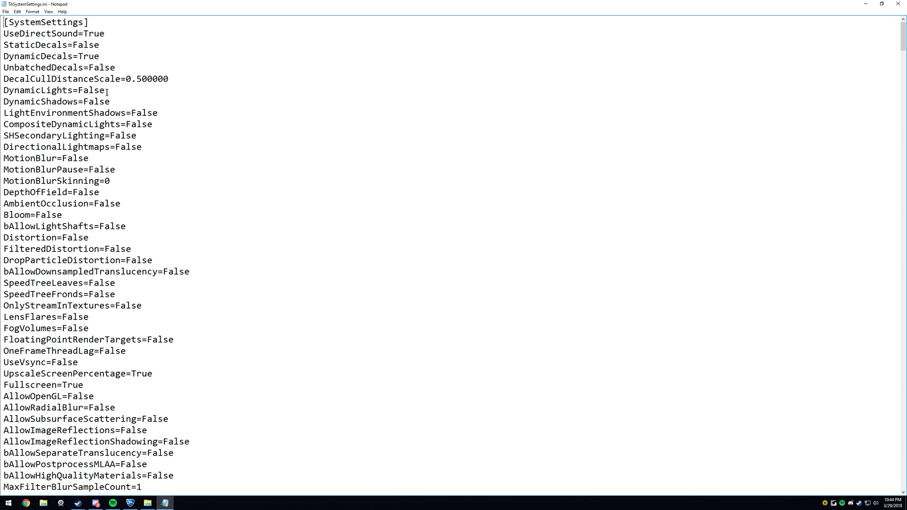
drag(112, 102, 86, 101)
click(898, 4)
Step: Recheck the Read-only attribute of TASystemSettings.ini and accept the file properties
right_click(127, 85)
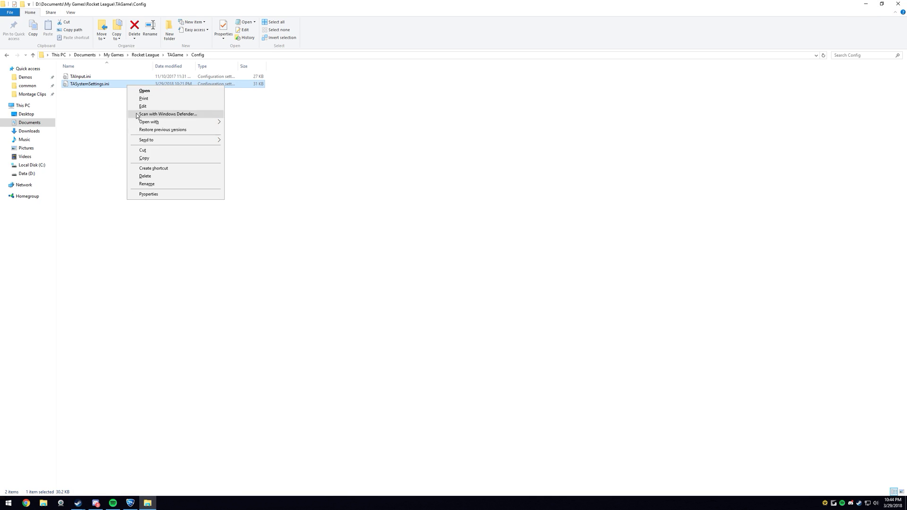
click(148, 194)
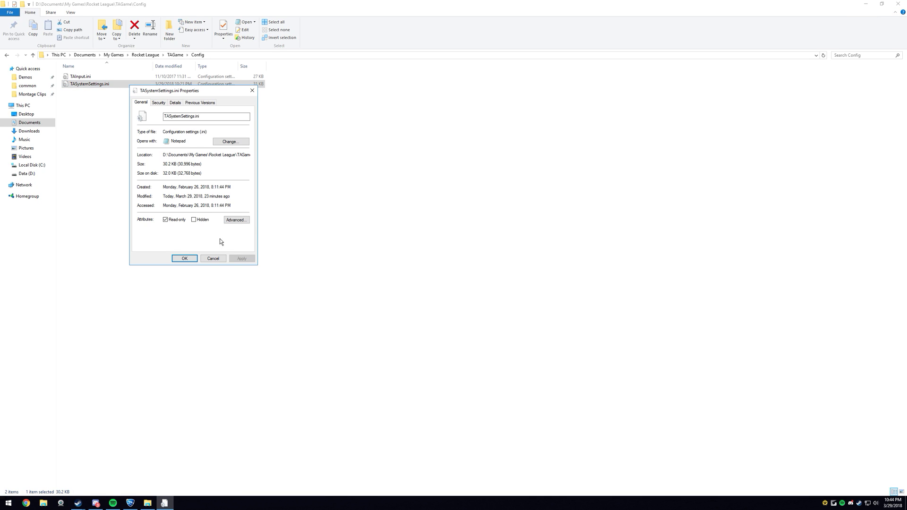
click(185, 260)
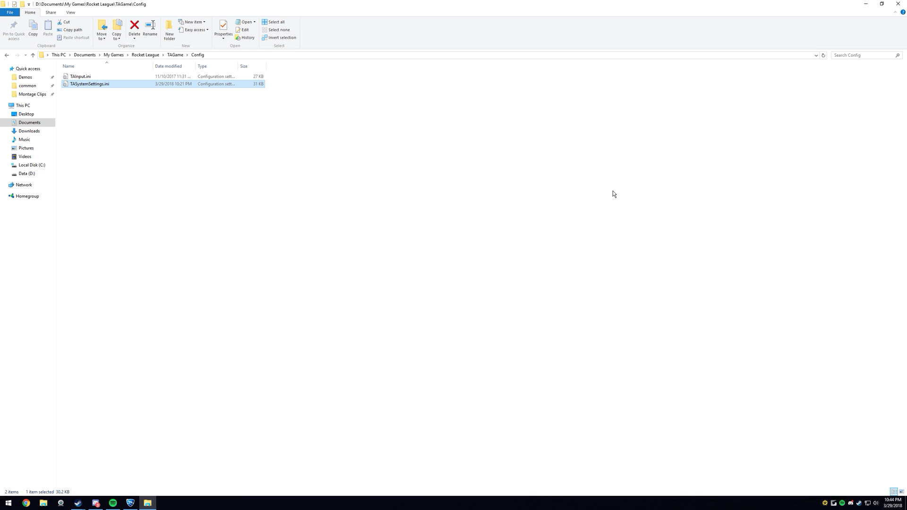